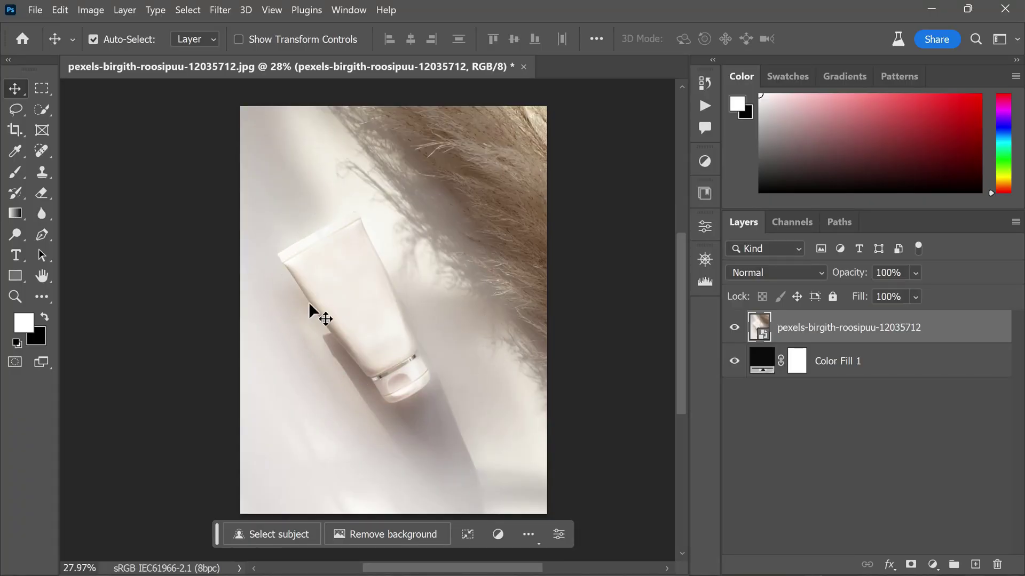
Automatically select the cosmetic tube with Select Subject
scroll(368, 342, "up", 4)
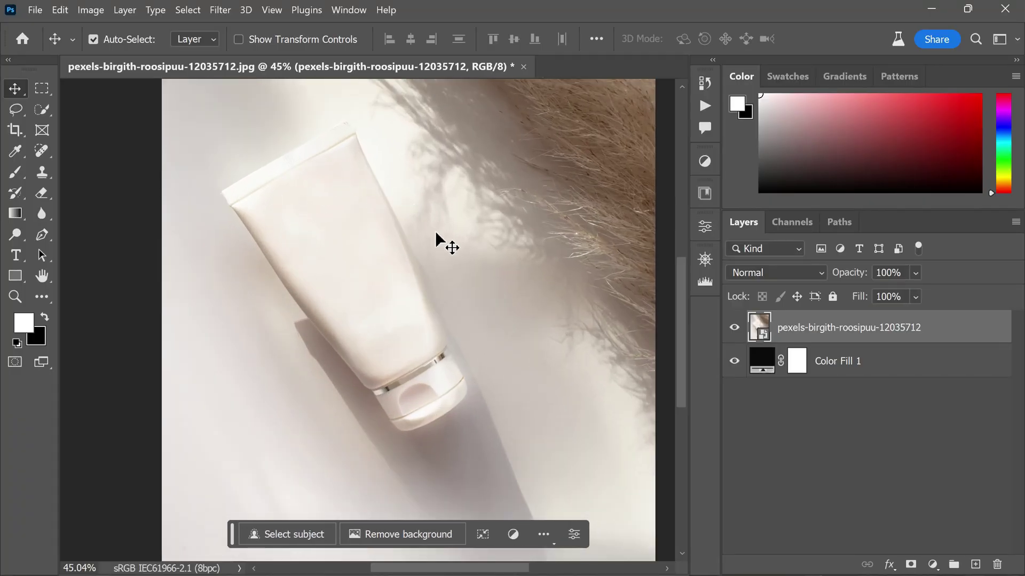
scroll(368, 358, "up", 1)
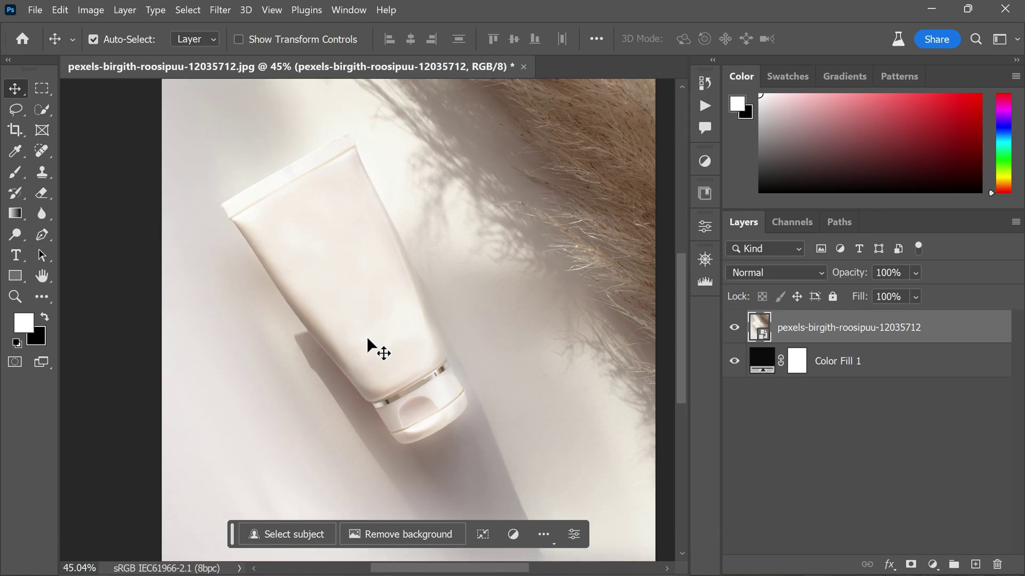
left_click(303, 539)
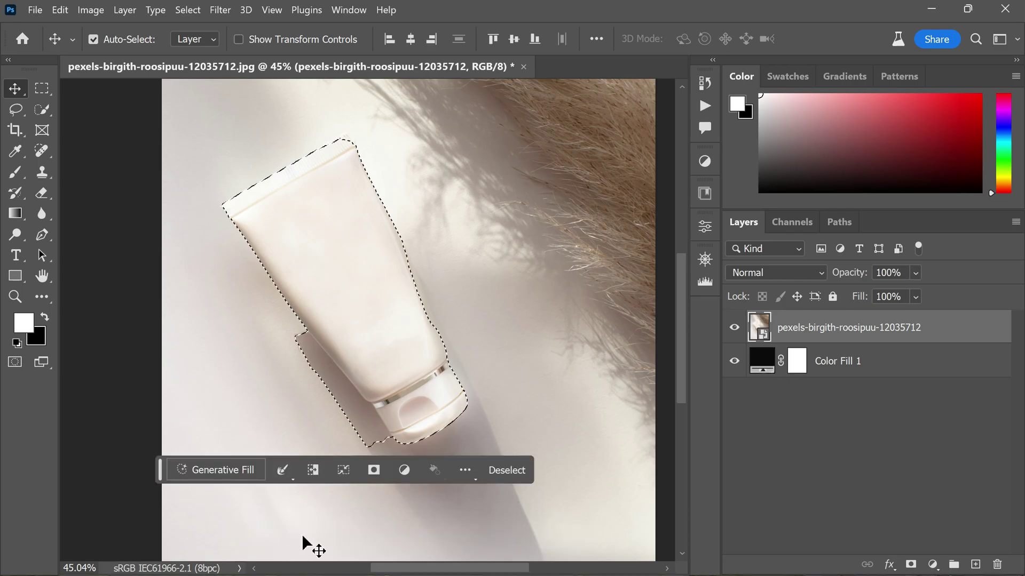
left_click_drag(228, 531, 235, 540)
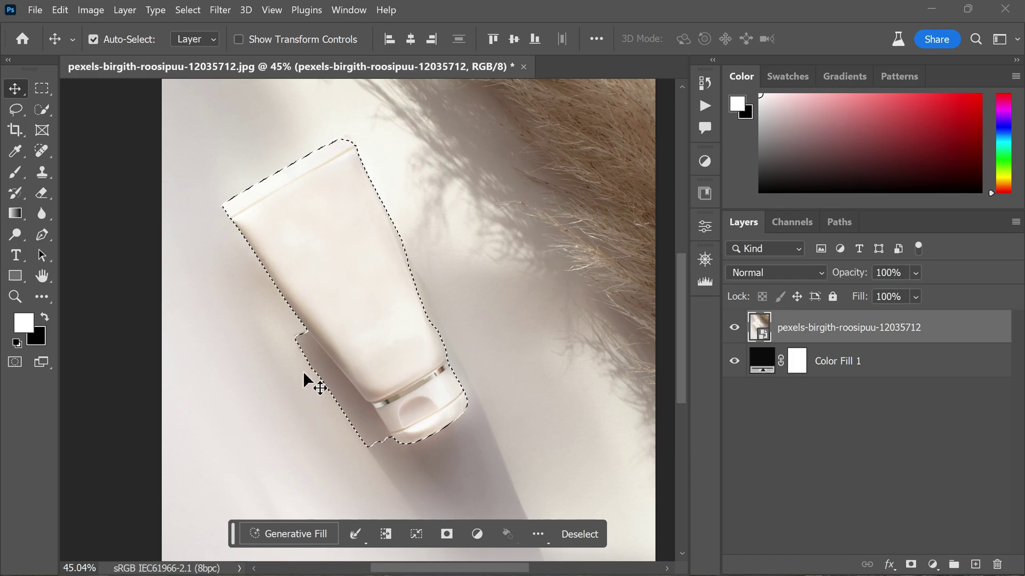
Discard the subject selection and switch to the Quick Selection tool
scroll(343, 126, "up", 1)
scroll(337, 194, "up", 2)
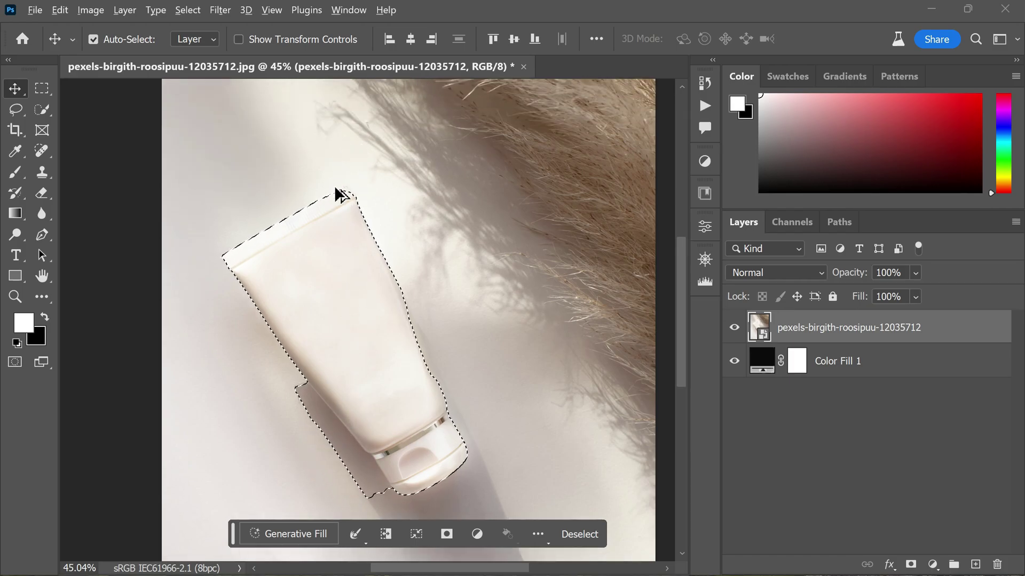
scroll(359, 213, "up", 5)
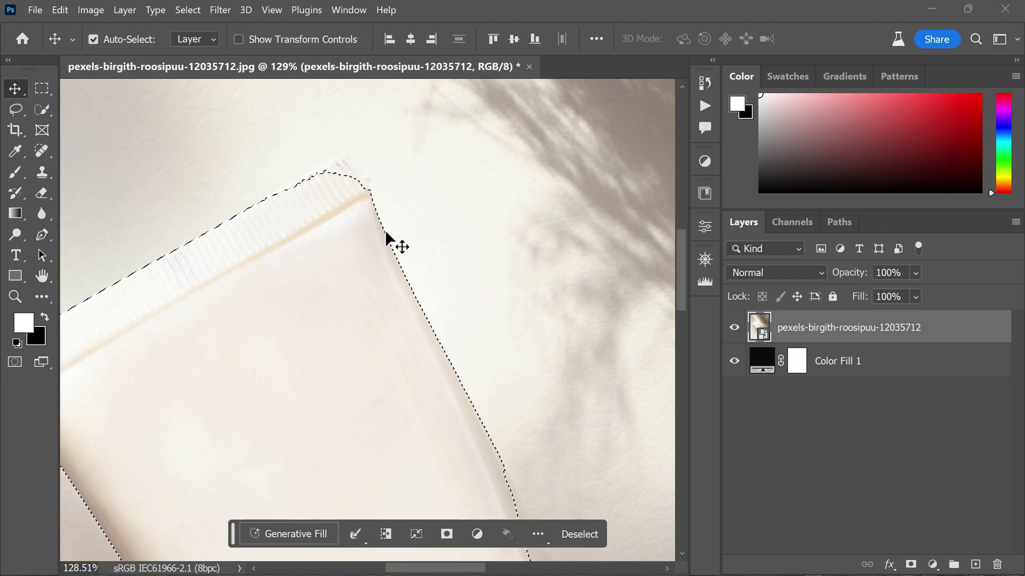
scroll(393, 231, "down", 5)
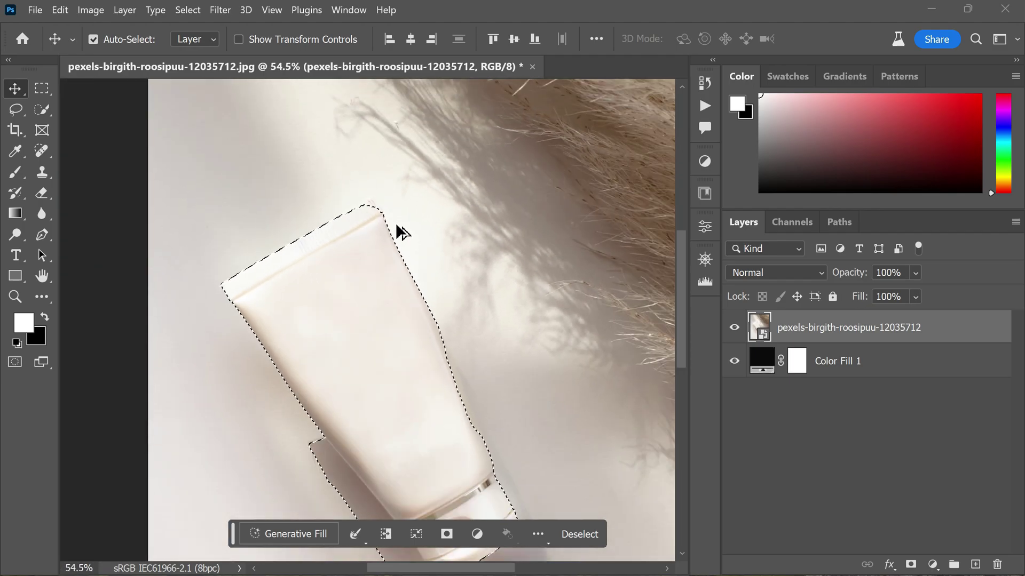
scroll(510, 439, "up", 4)
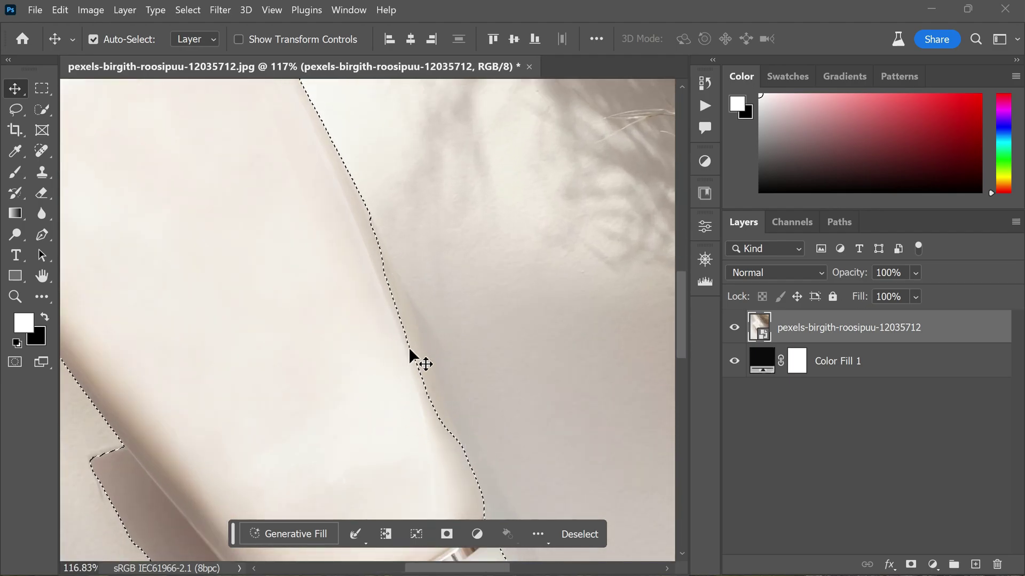
scroll(451, 374, "down", 5)
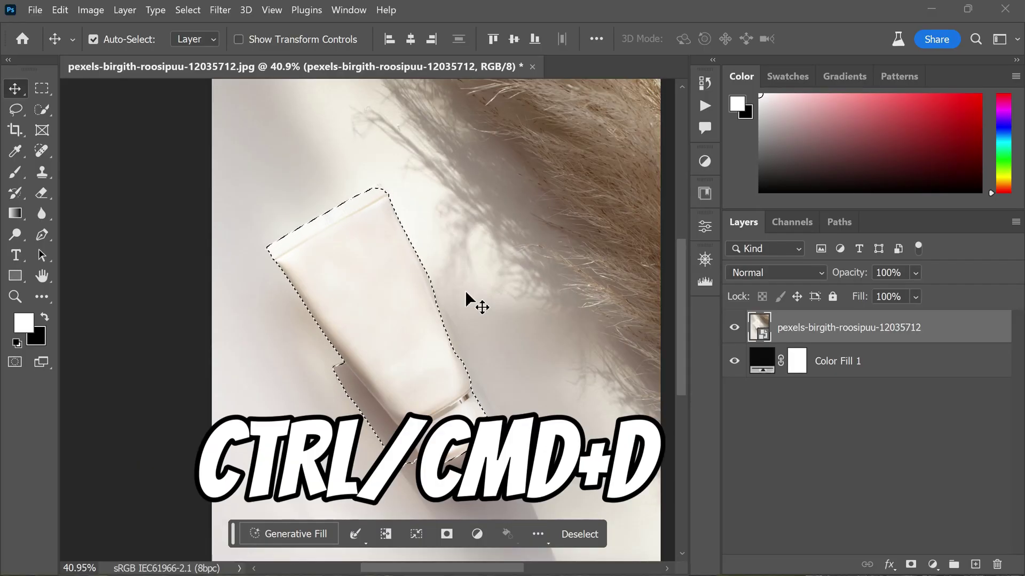
key("ctrl+d")
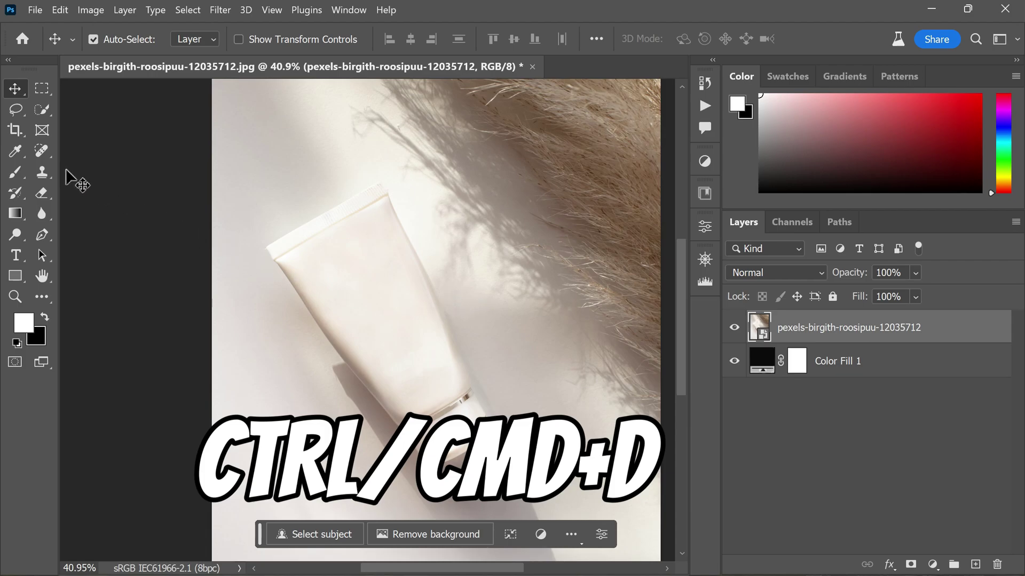
left_click(40, 113)
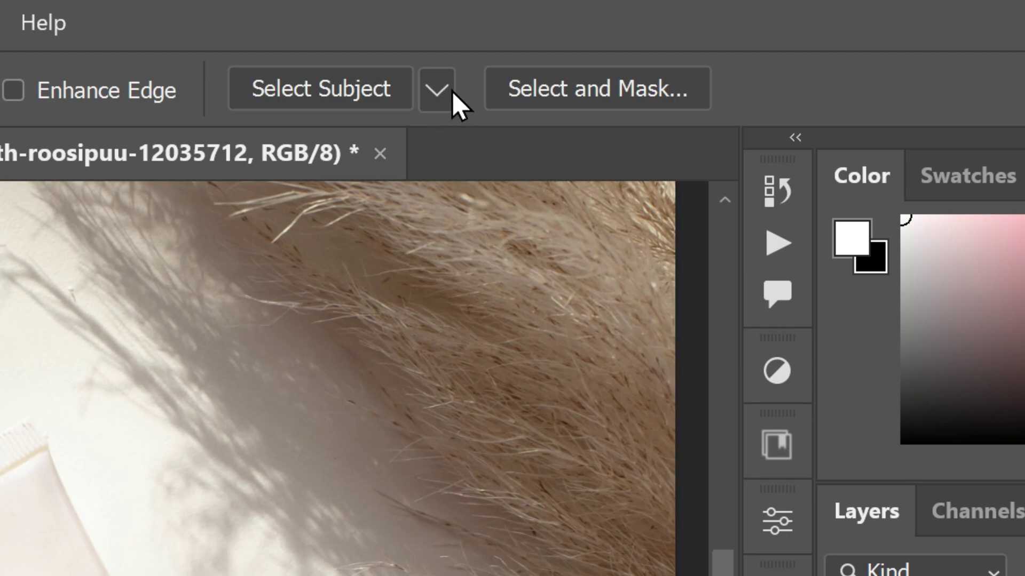
Switch subject processing to Cloud (Detailed results) and rerun Select Subject on the tube
left_click(447, 105)
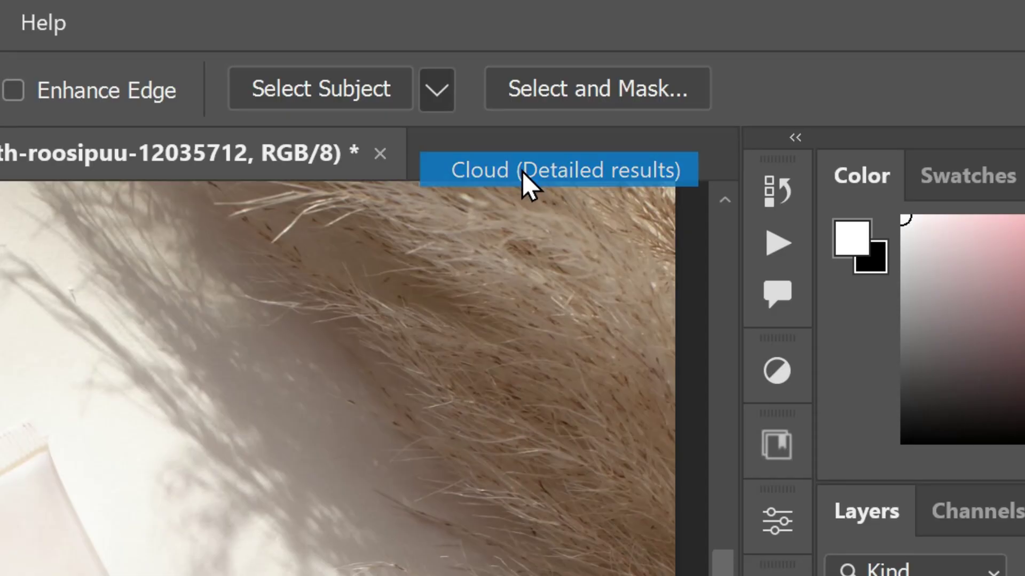
left_click(343, 85)
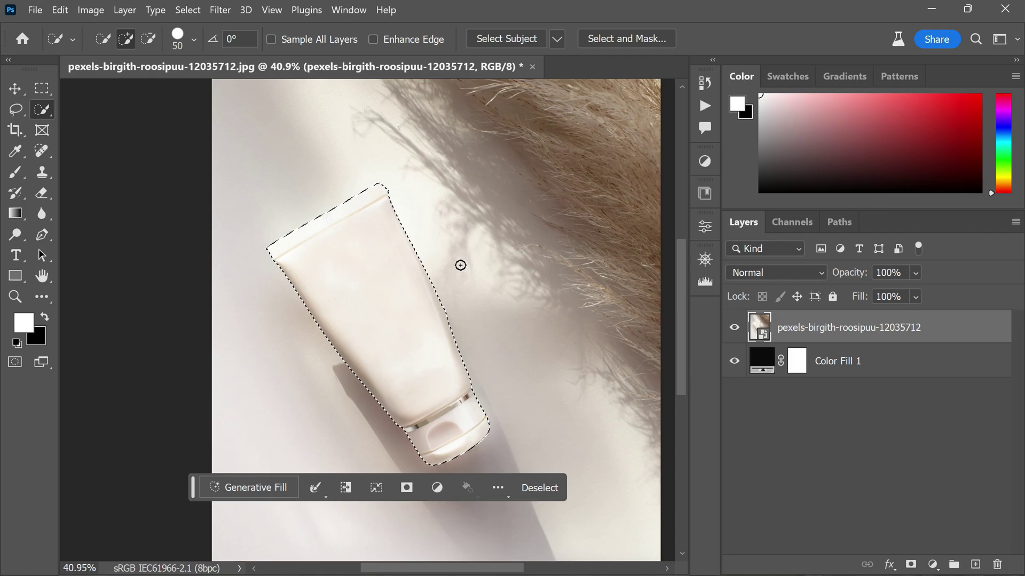
Zoom in and out to confirm the selection follows the tube and cap edges
scroll(458, 265, "up", 2)
scroll(421, 257, "down", 2)
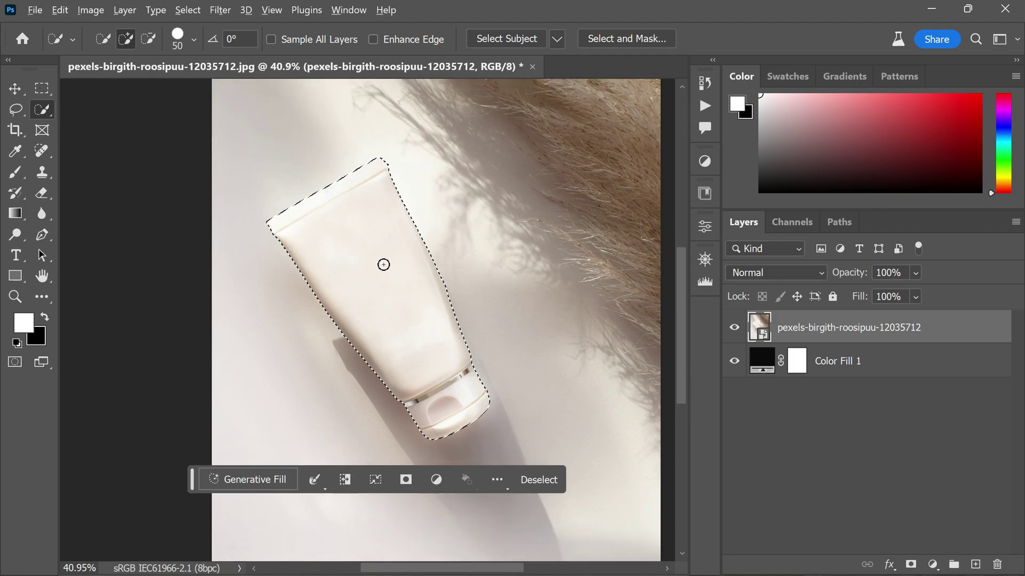
scroll(382, 266, "up", 3)
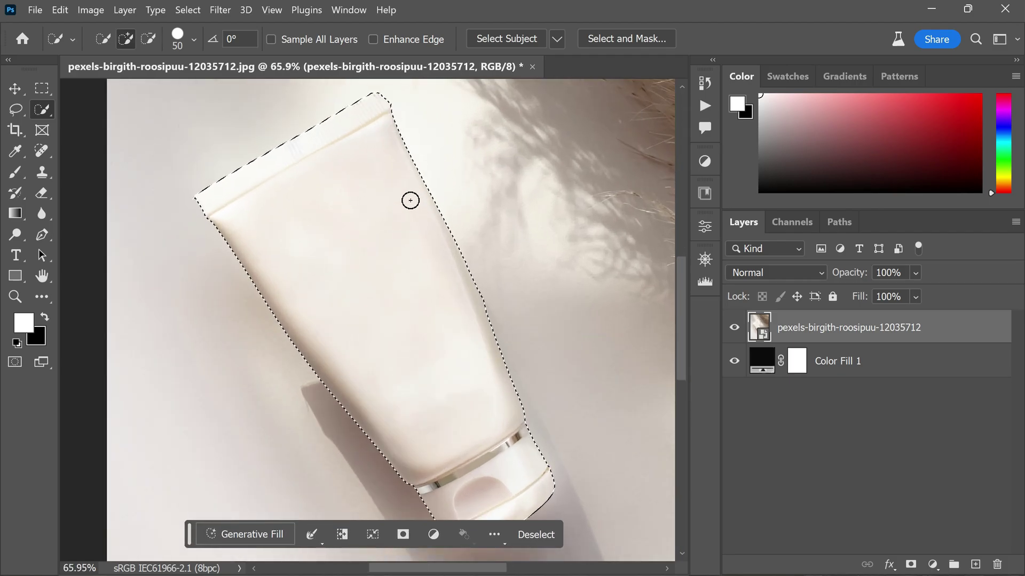
scroll(449, 322, "down", 1)
scroll(449, 322, "down", 2)
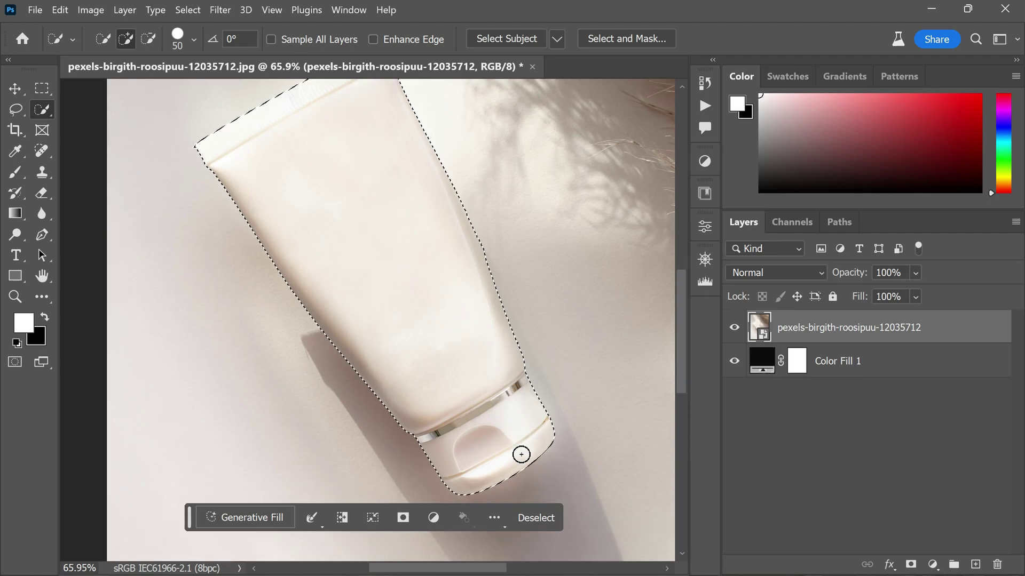
scroll(456, 229, "up", 2)
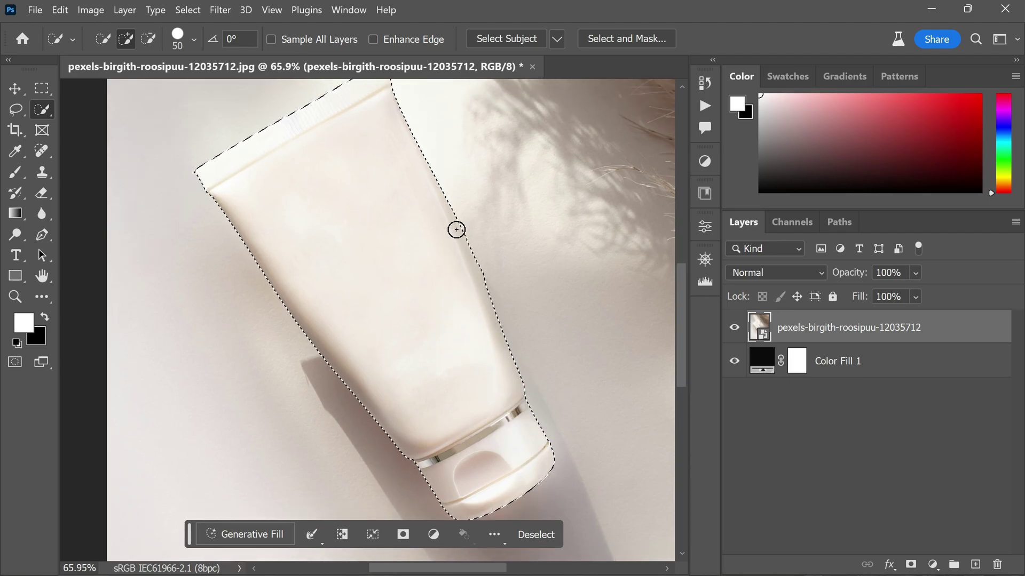
scroll(384, 101, "up", 1)
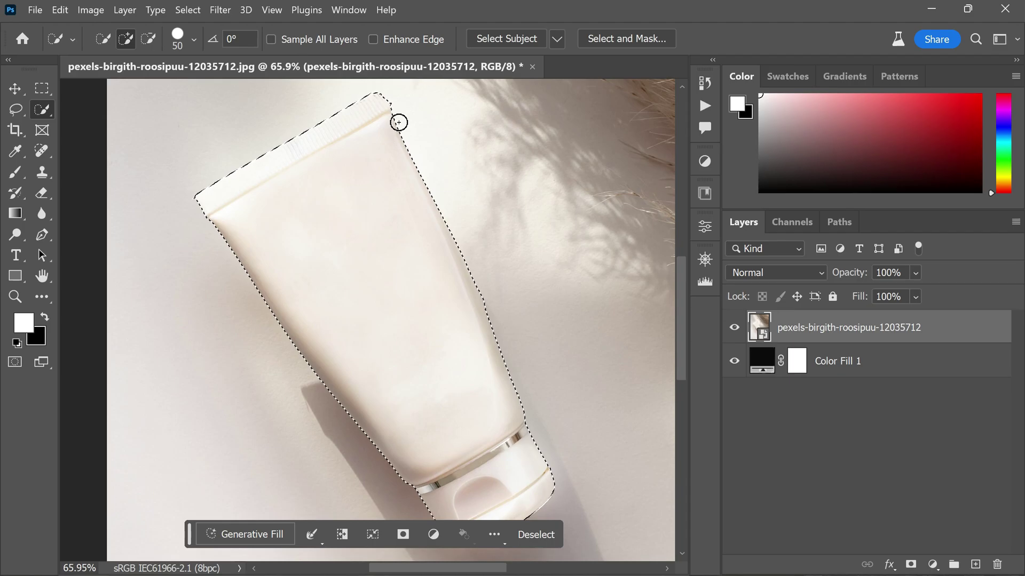
scroll(445, 240, "down", 2)
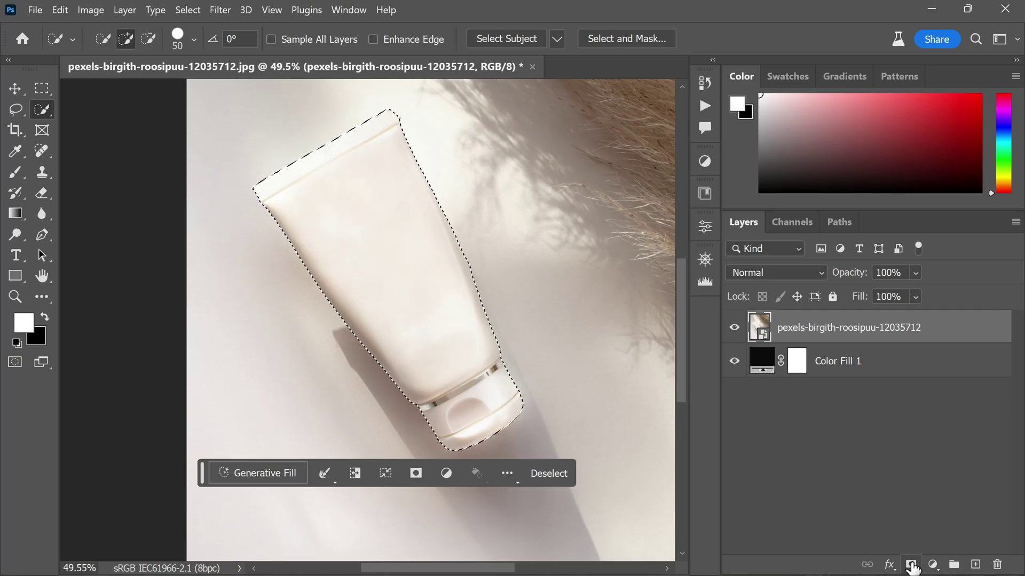
Add a layer mask from the tube selection, revealing the black fill around it
left_click(912, 566)
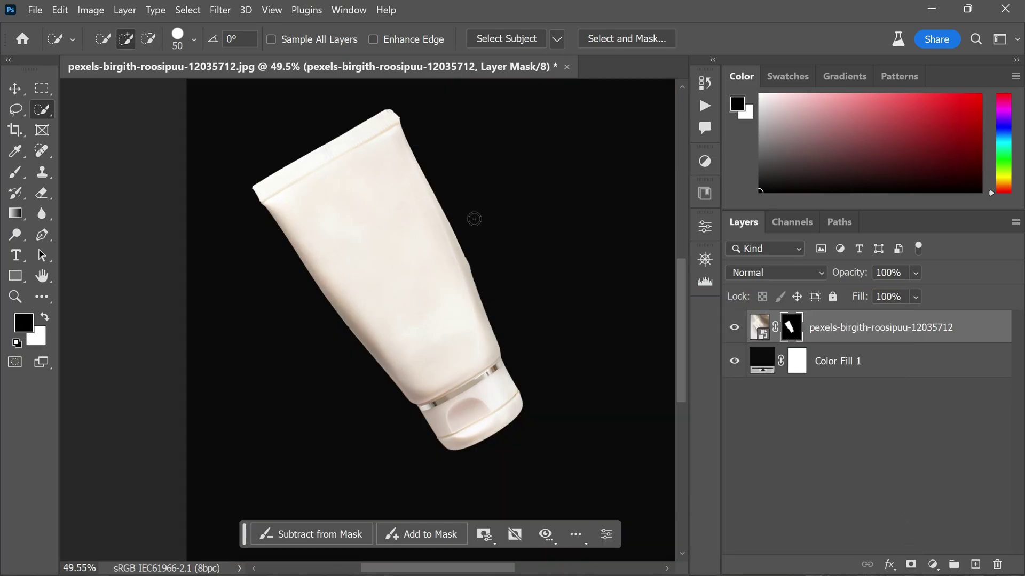
scroll(469, 220, "up", 8)
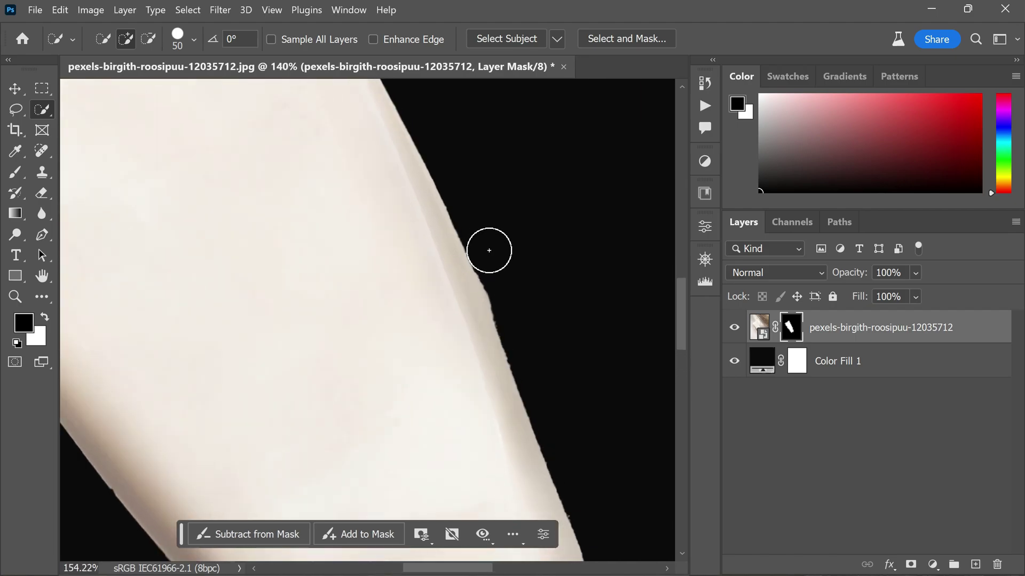
scroll(419, 171, "down", 2)
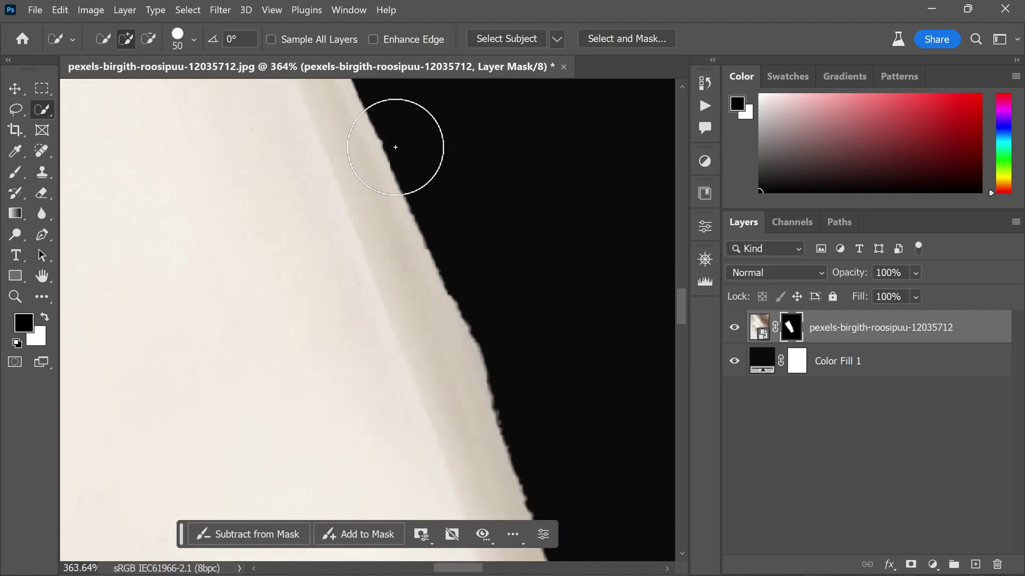
scroll(483, 288, "down", 2)
scroll(588, 372, "up", 8)
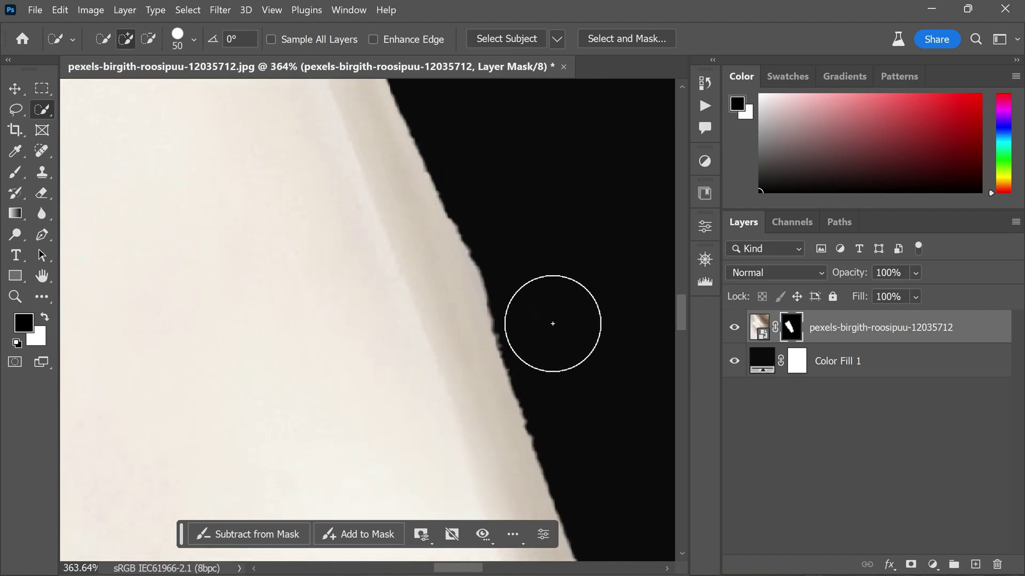
scroll(430, 208, "down", 4)
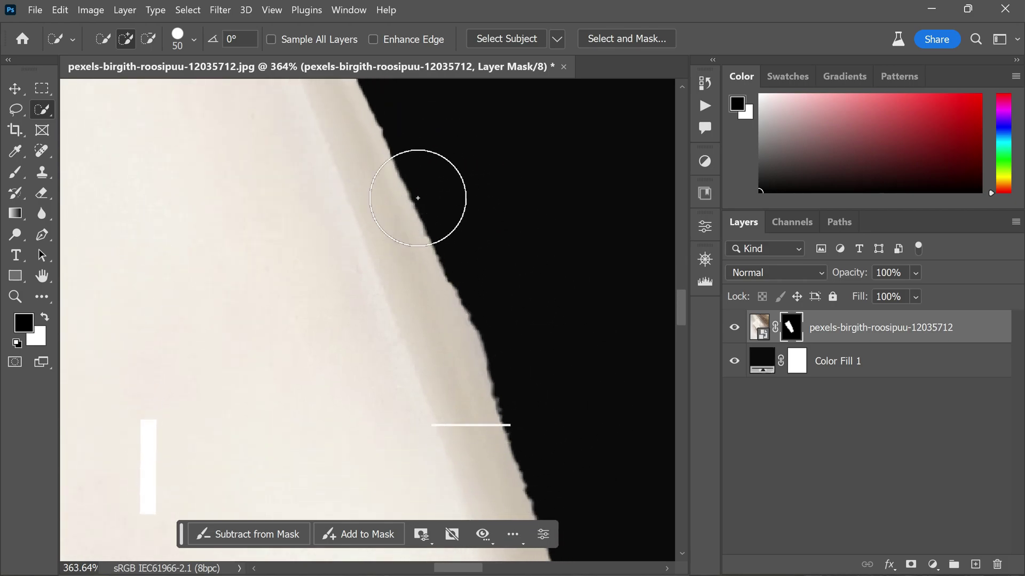
scroll(389, 201, "down", 3)
scroll(468, 229, "down", 1)
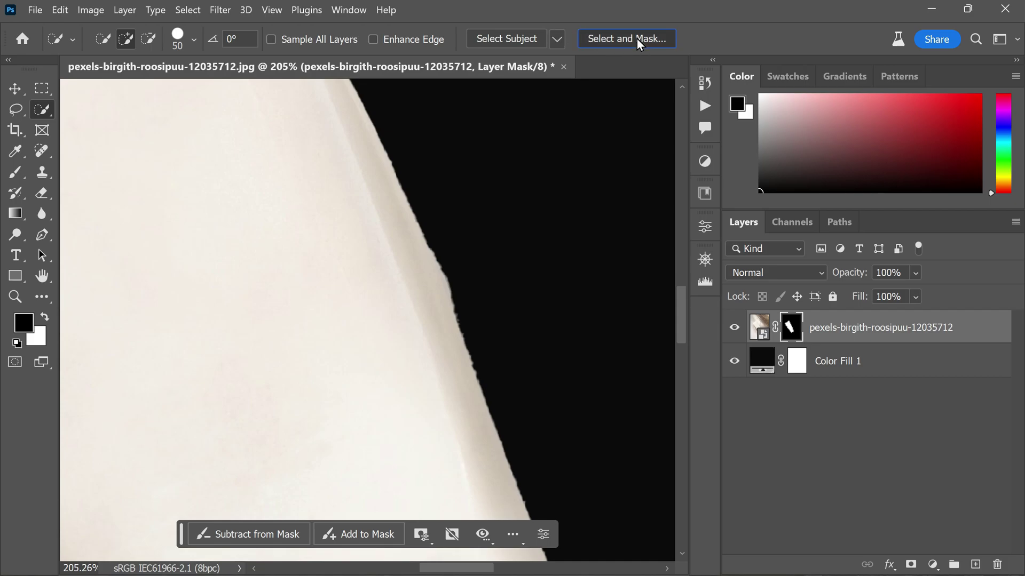
In Select and Mask, give the tube's mask edge 6.0 px Feather and 70% Contrast
key("alt+ctrl+r")
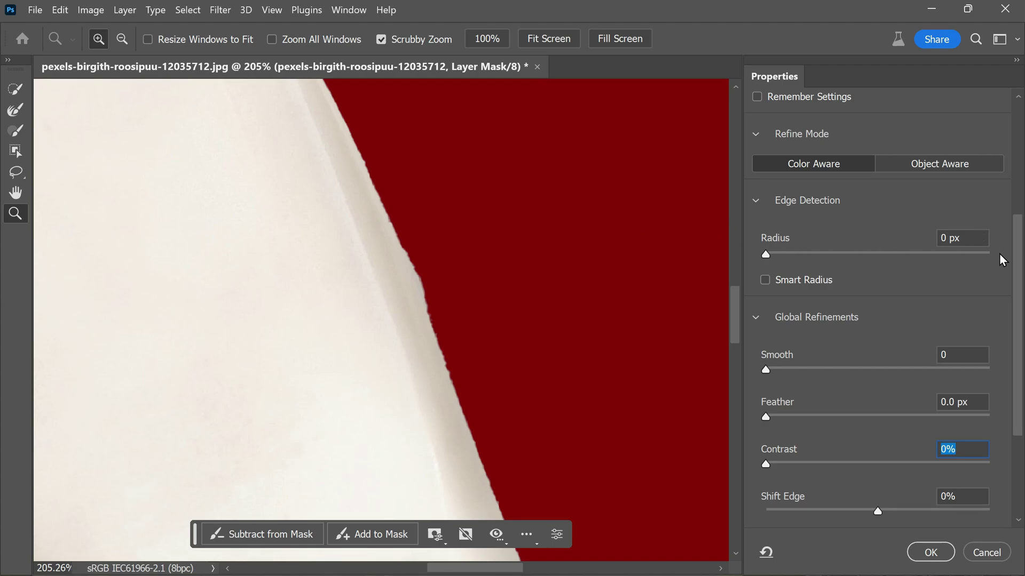
left_click_drag(1019, 267, 1019, 135)
scroll(1018, 131, "down", 7)
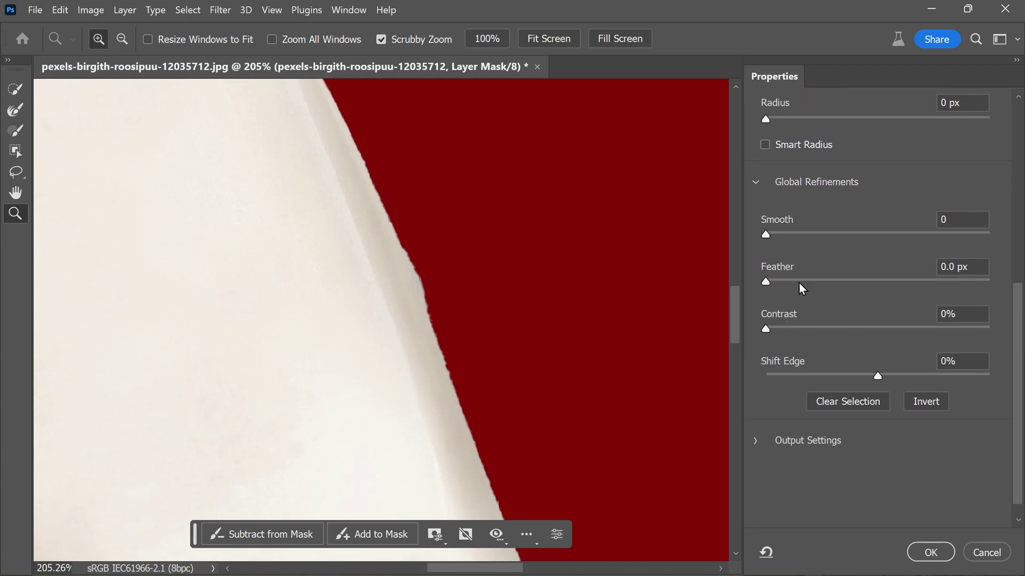
left_click_drag(780, 286, 826, 288)
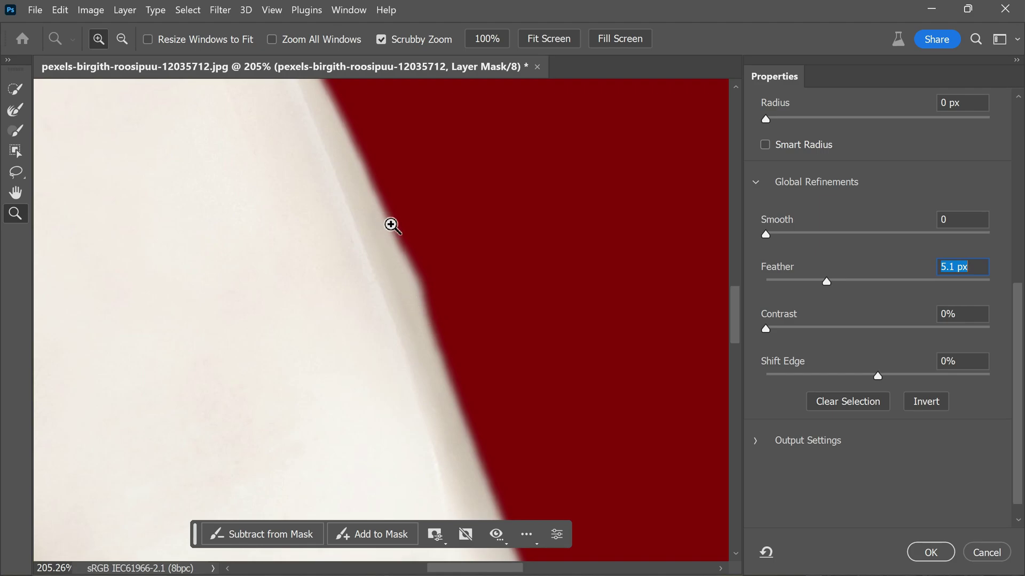
left_click_drag(823, 281, 832, 283)
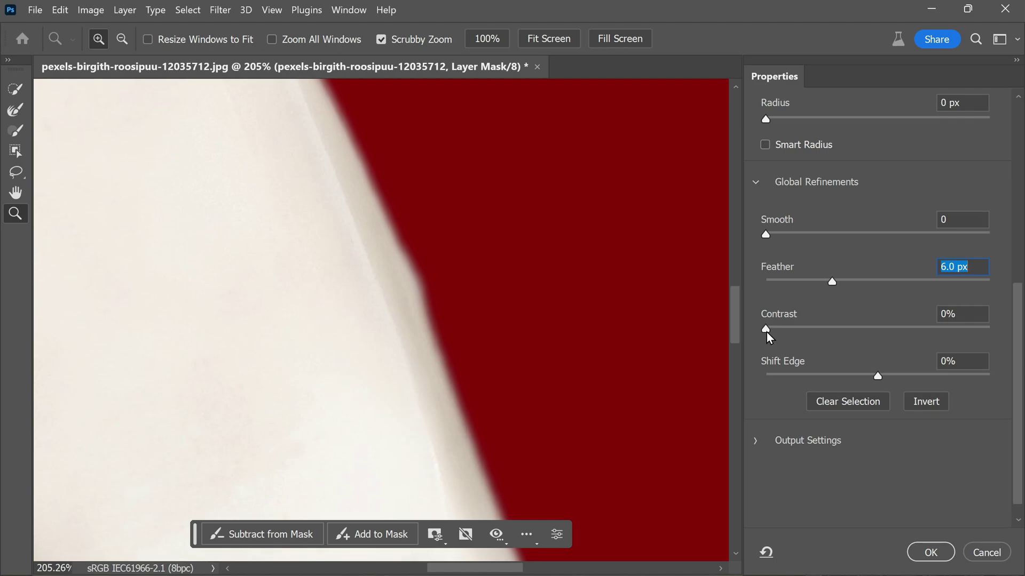
left_click_drag(767, 332, 921, 356)
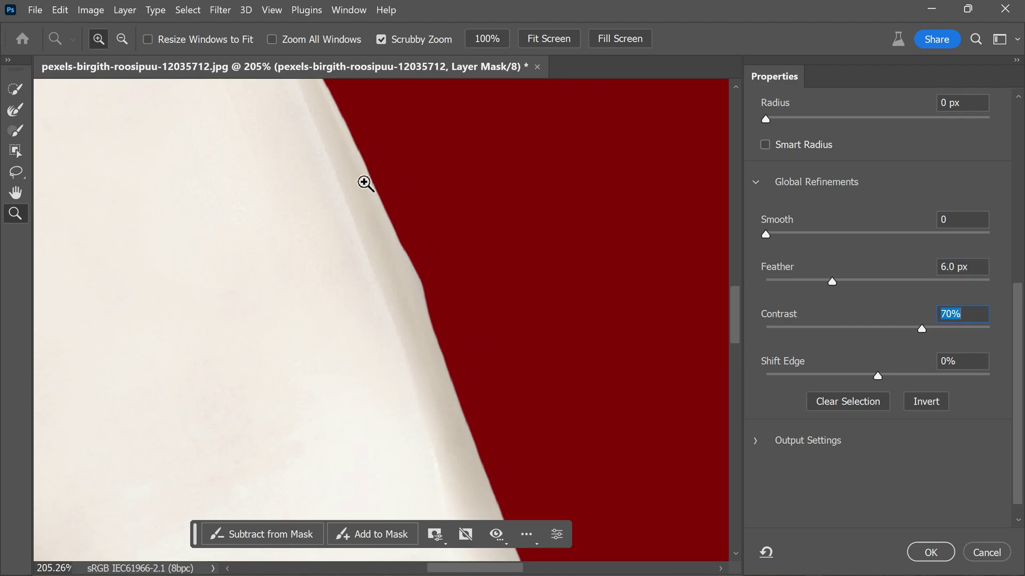
left_click(448, 285, "alt")
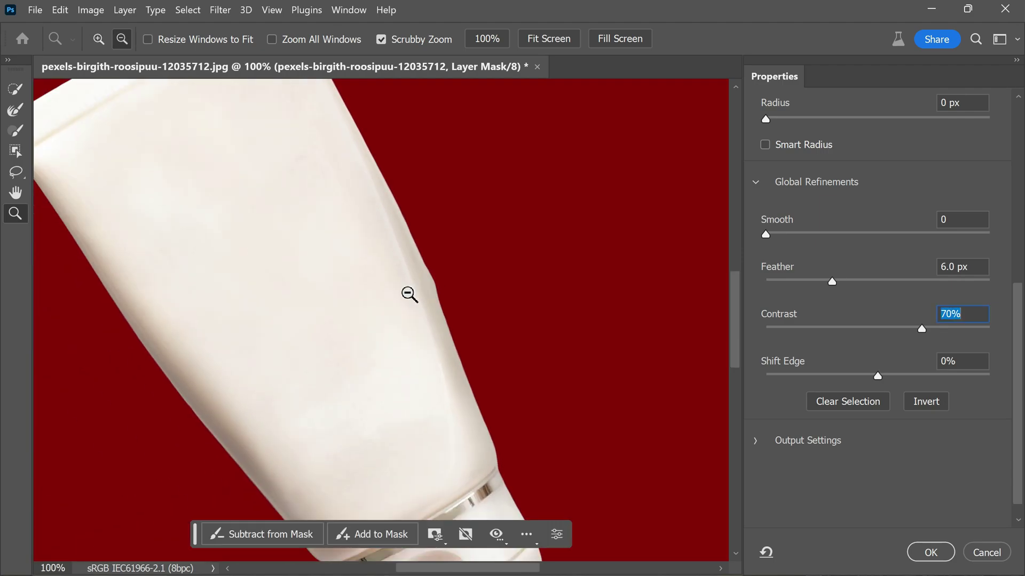
key("alt")
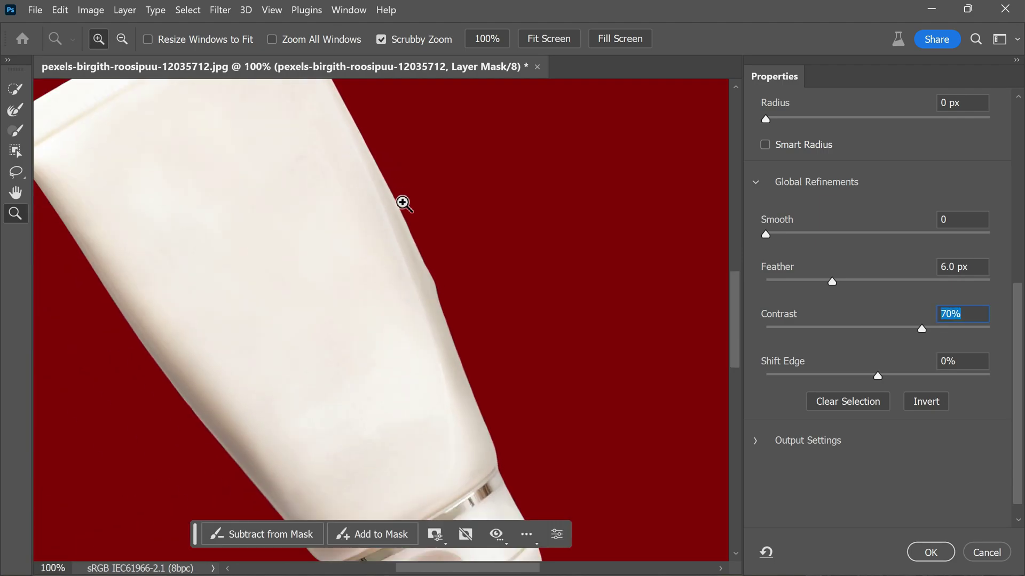
Apply the Select and Mask refinements and check the masked tube over black
left_click(929, 554)
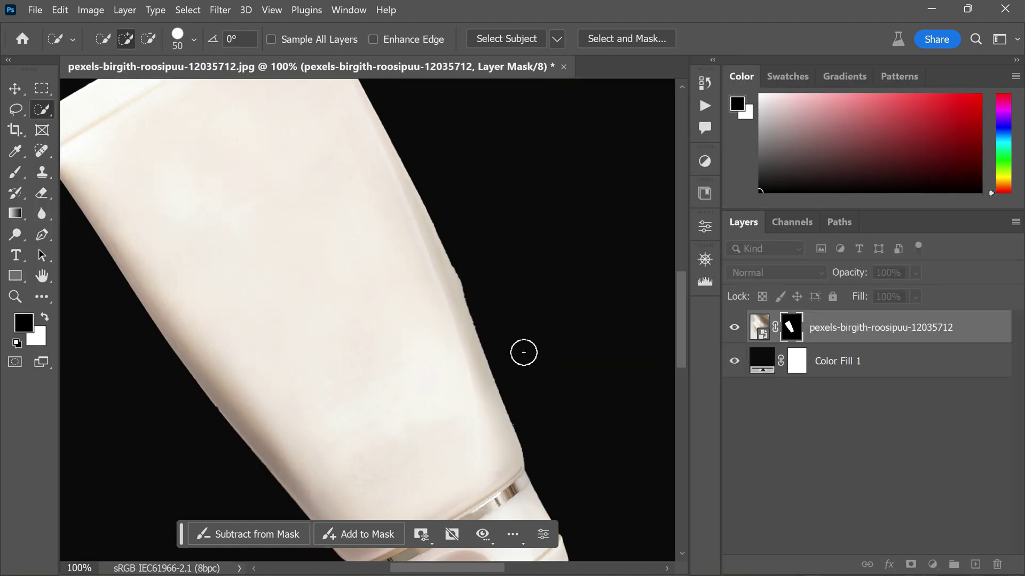
scroll(442, 247, "up", 4)
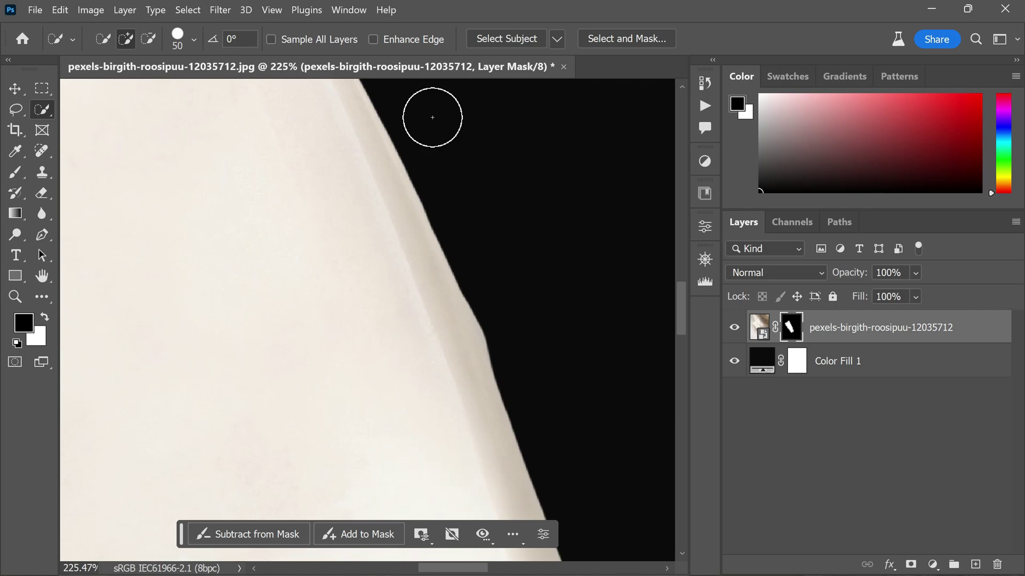
scroll(501, 369, "down", 3)
scroll(501, 368, "down", 2)
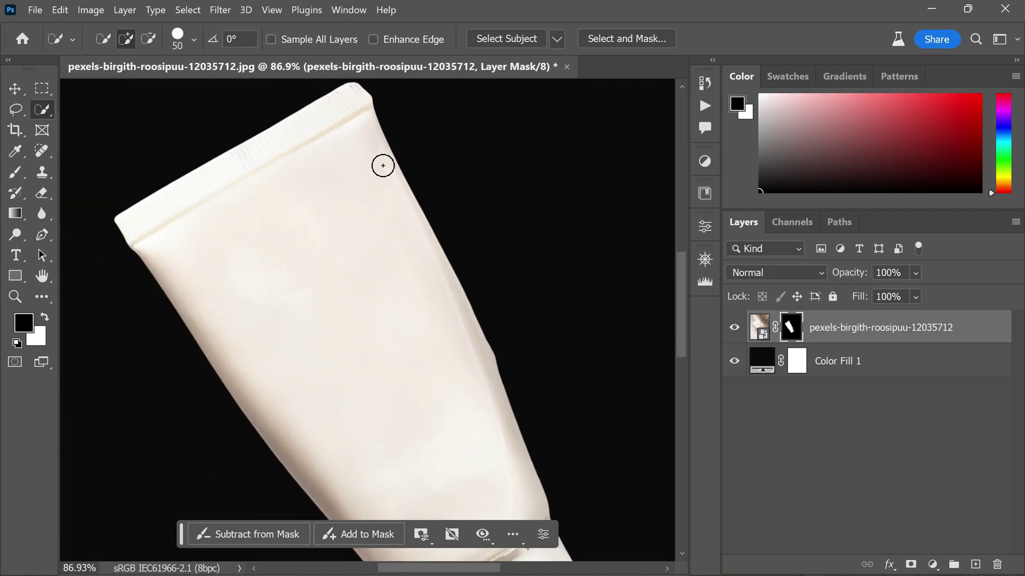
scroll(342, 146, "up", 2)
scroll(366, 119, "up", 5)
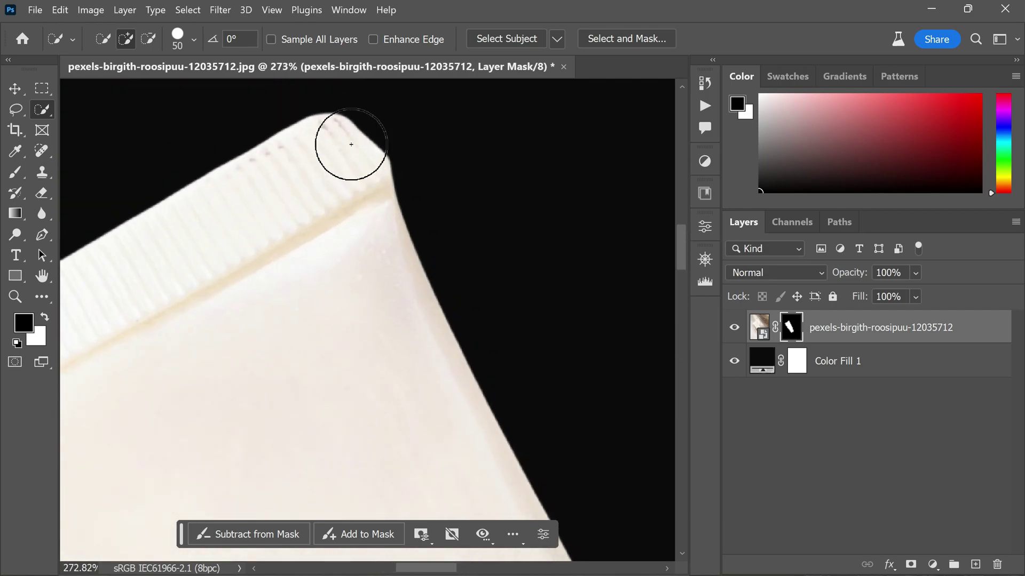
Paint black on the mask to remove the bulge along the tube's right edge
left_click(20, 172)
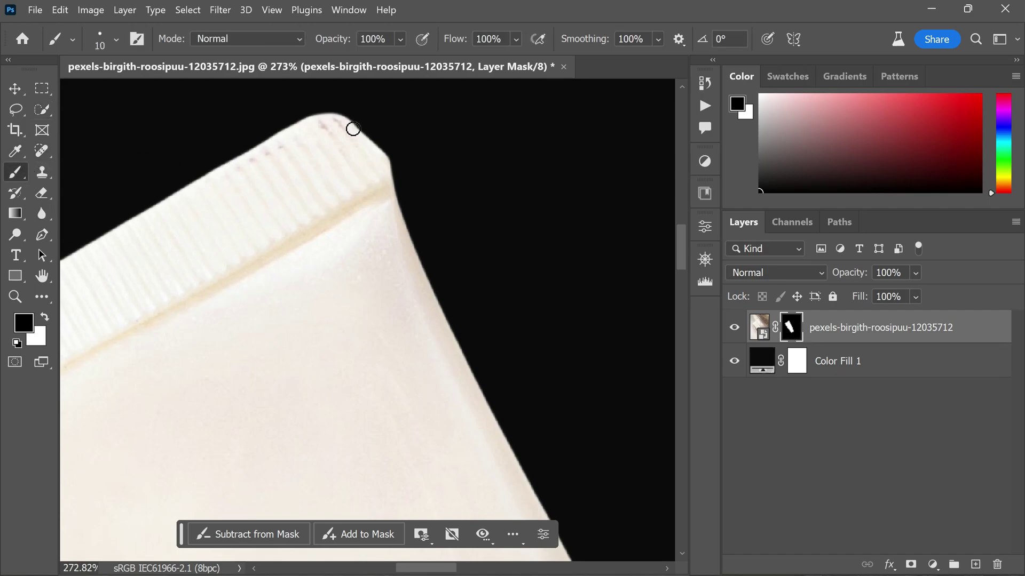
scroll(428, 212, "down", 4)
scroll(449, 418, "up", 4)
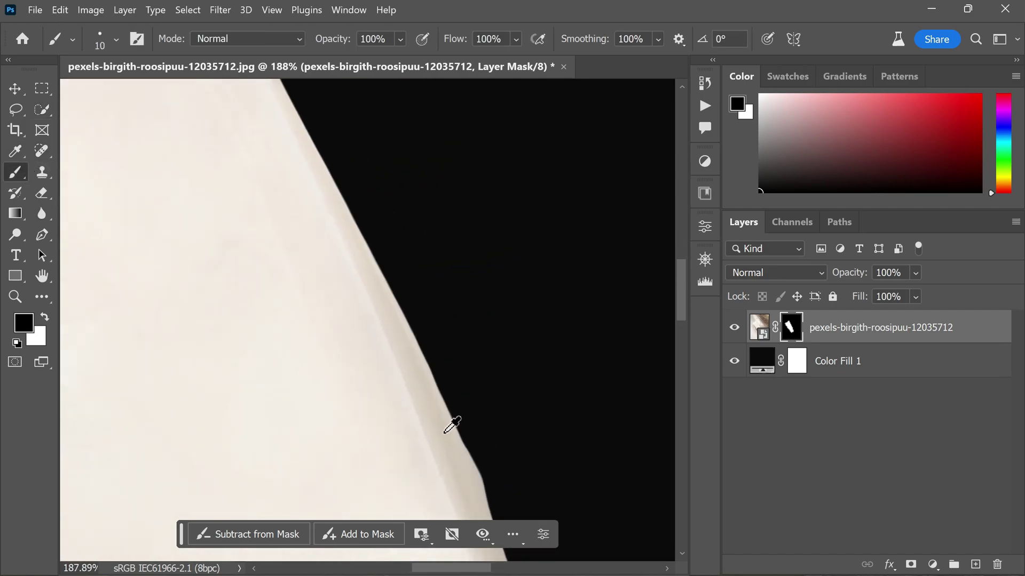
scroll(451, 325, "down", 2)
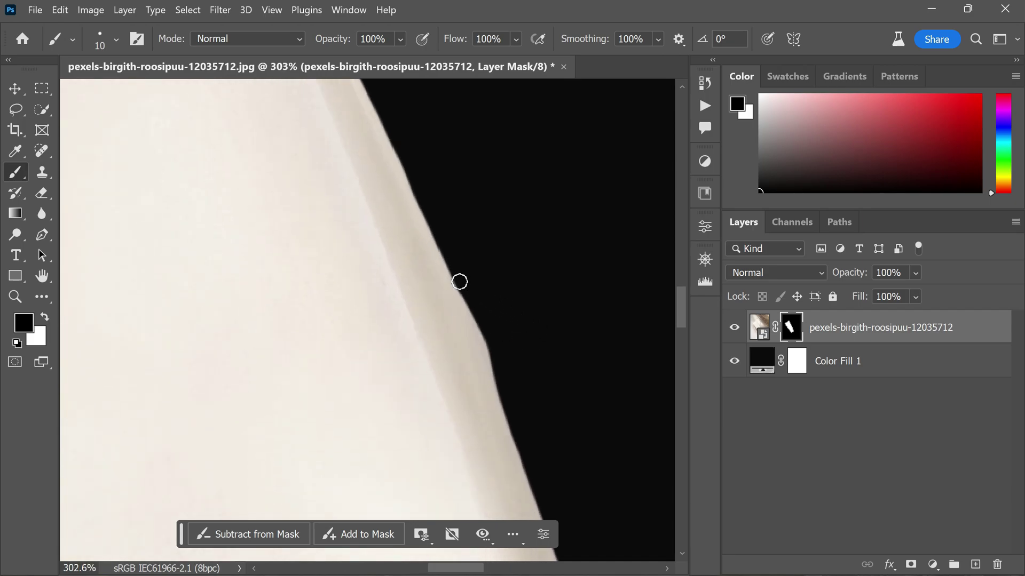
left_click_drag(521, 439, 430, 201)
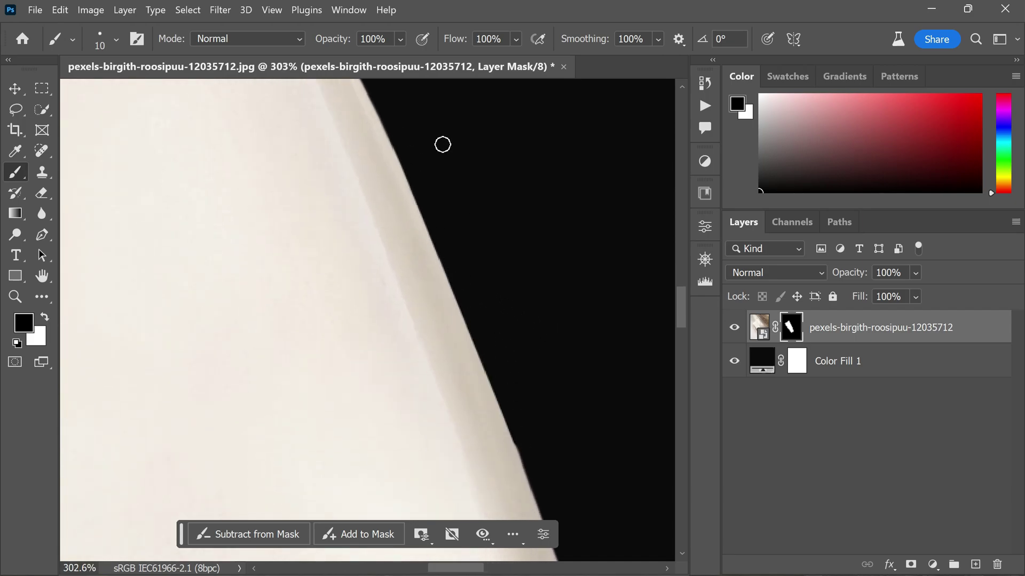
scroll(428, 334, "down", 5)
scroll(434, 288, "up", 4)
scroll(537, 297, "down", 2)
scroll(365, 152, "up", 1)
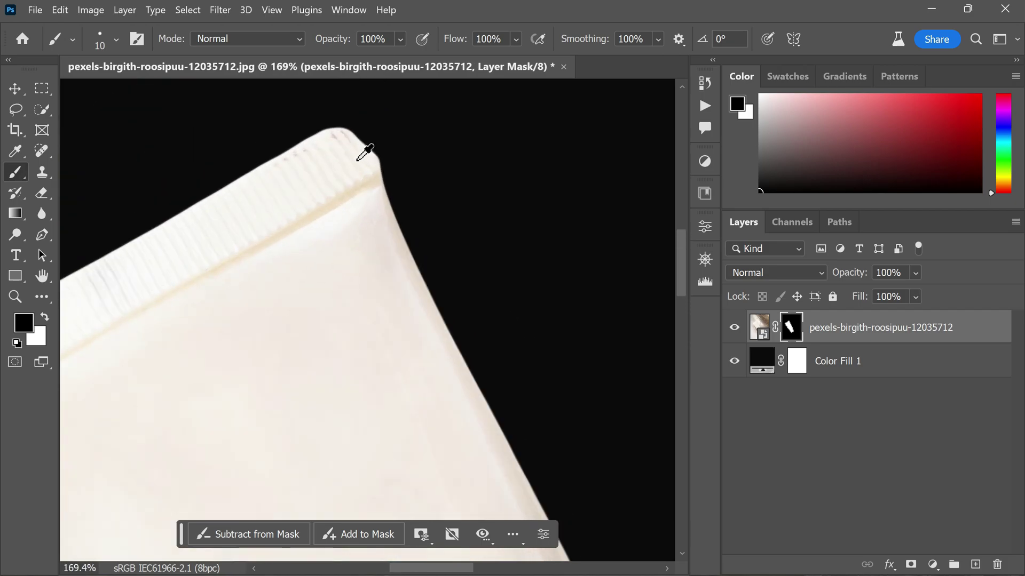
scroll(365, 152, "up", 2)
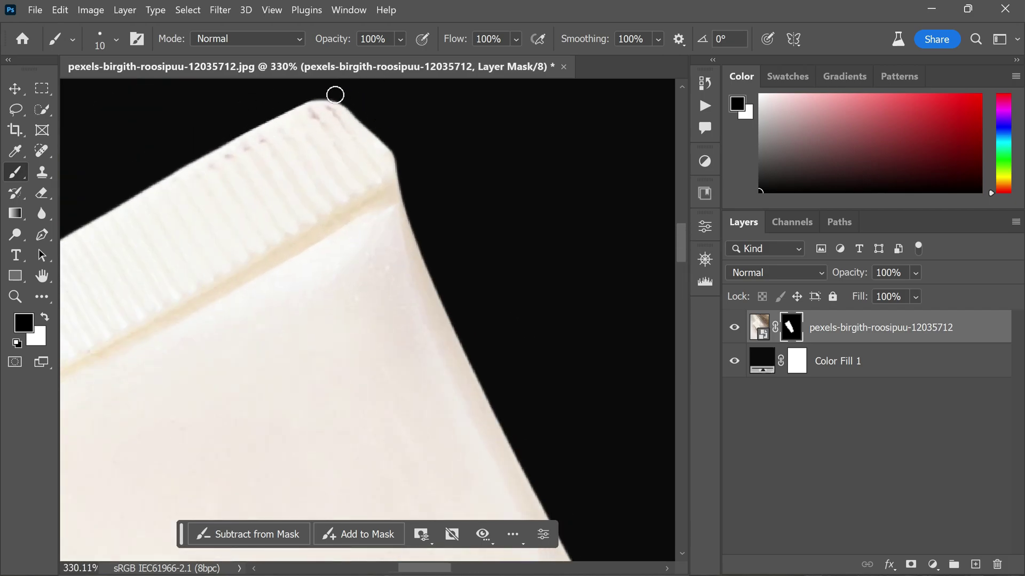
Paint white on the mask to restore the tube's crimped top corner and upper right edge
key("x")
mouse_move(359, 131)
left_mouse_down()
mouse_move(382, 152)
mouse_move(385, 192)
left_mouse_up()
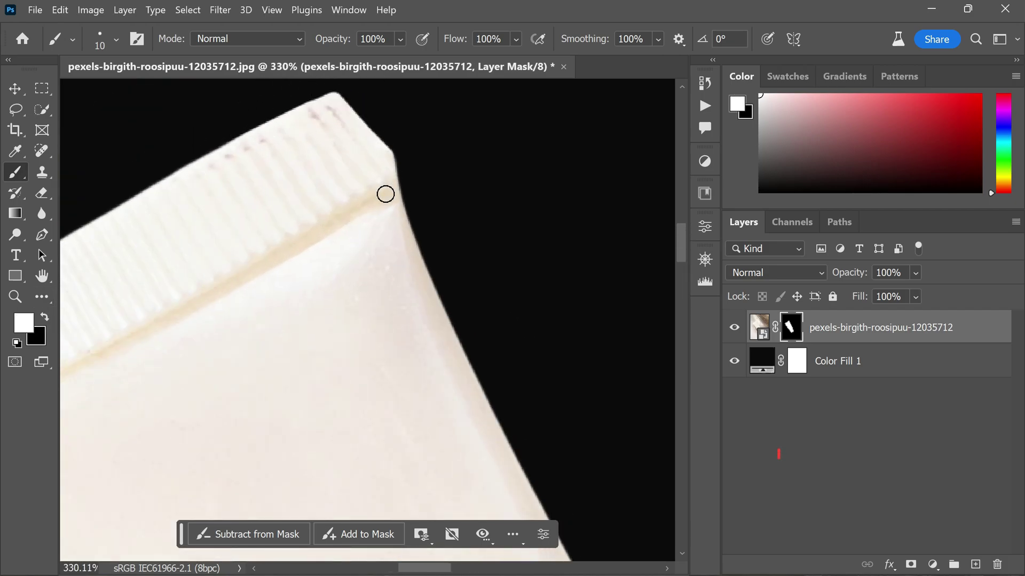
left_click_drag(341, 96, 388, 152)
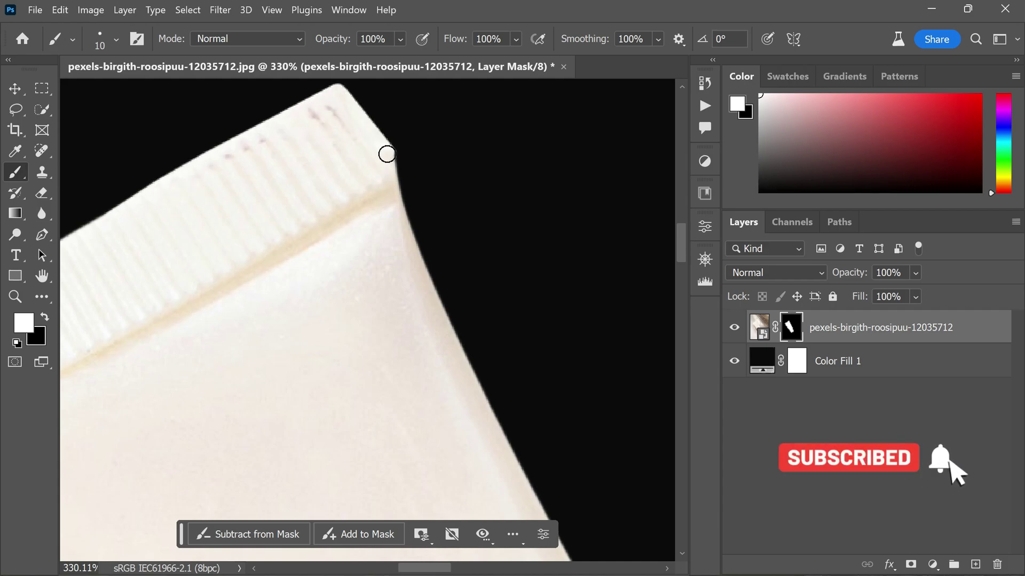
scroll(393, 208, "down", 1)
scroll(258, 270, "left", 5)
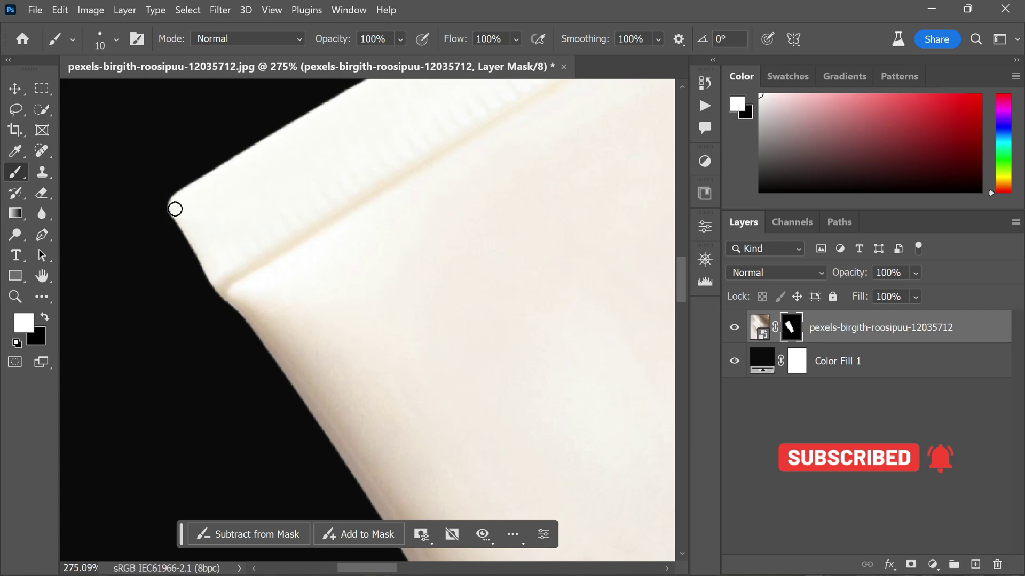
scroll(427, 106, "down", 3)
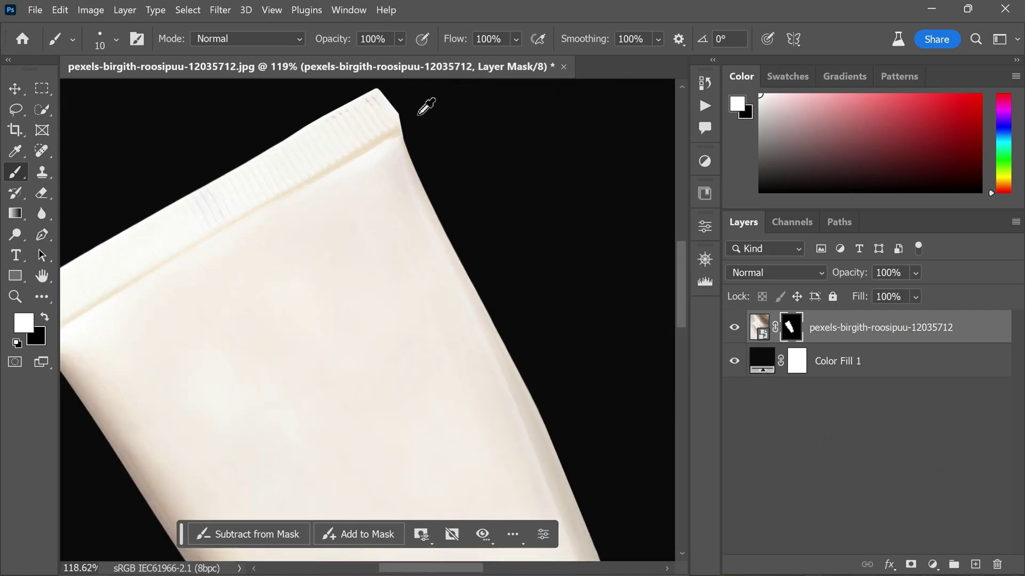
scroll(427, 107, "down", 3)
right_click(793, 344)
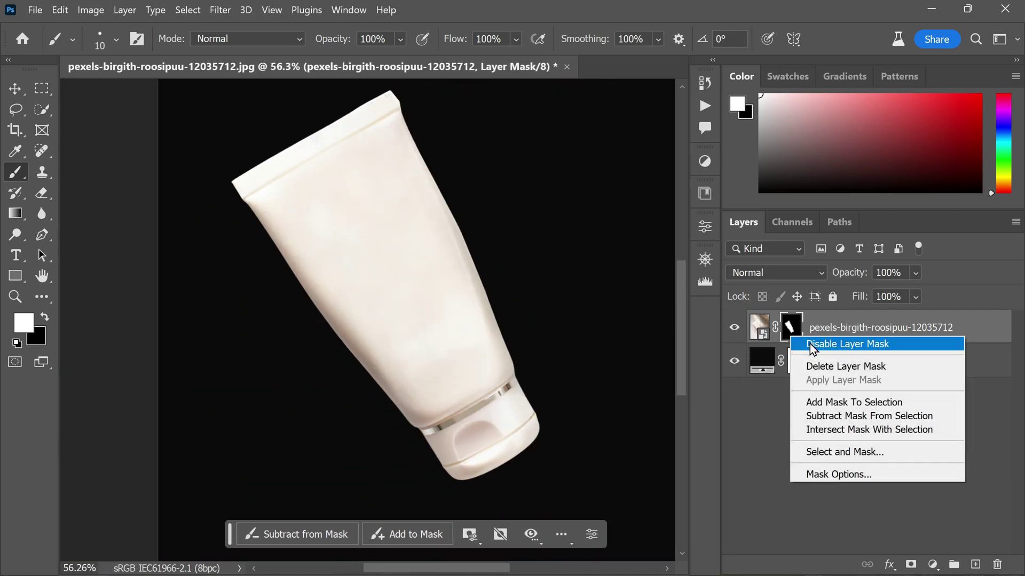
left_click(818, 347)
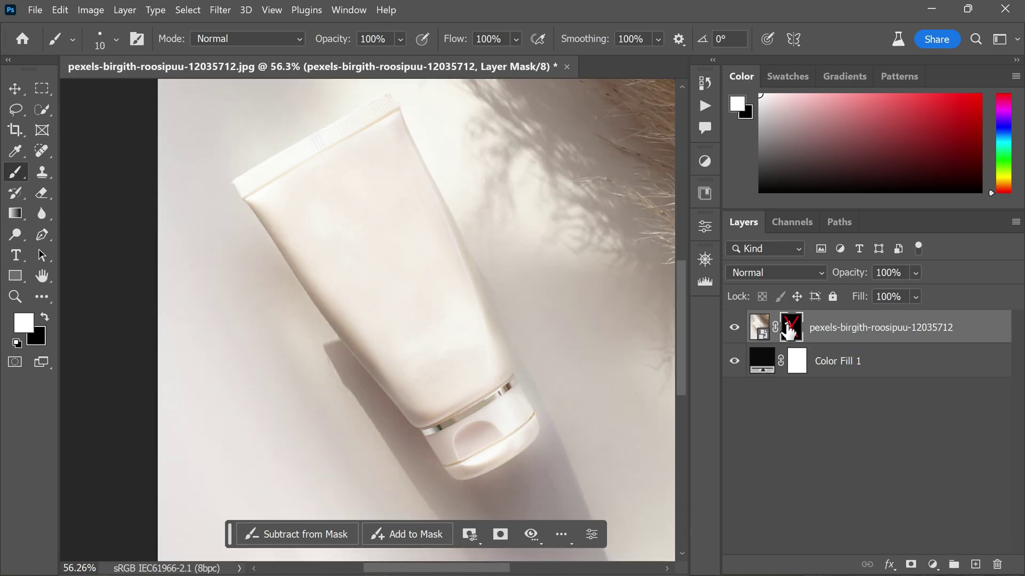
right_click(790, 330)
left_click(814, 339)
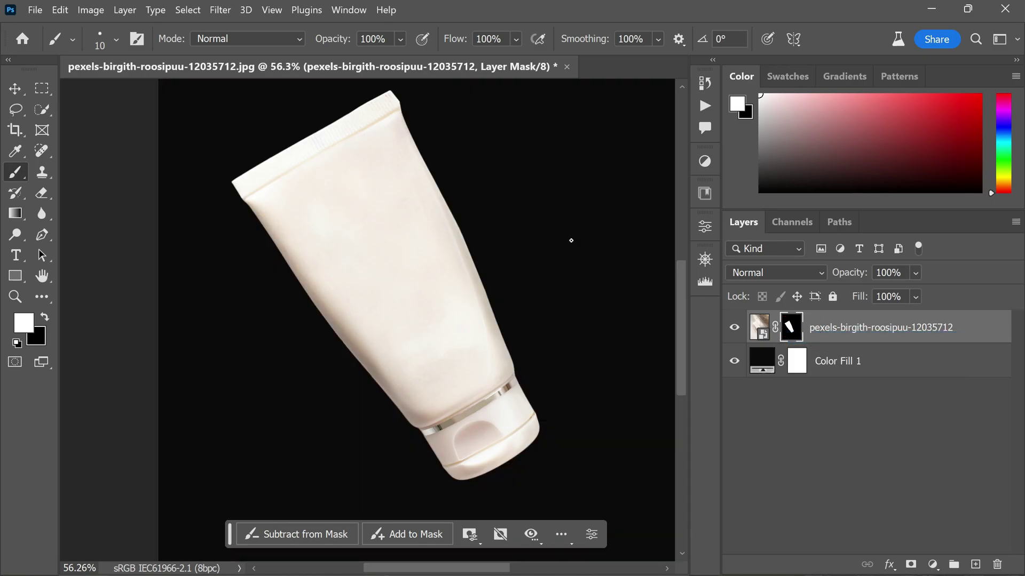
scroll(509, 332, "up", 5)
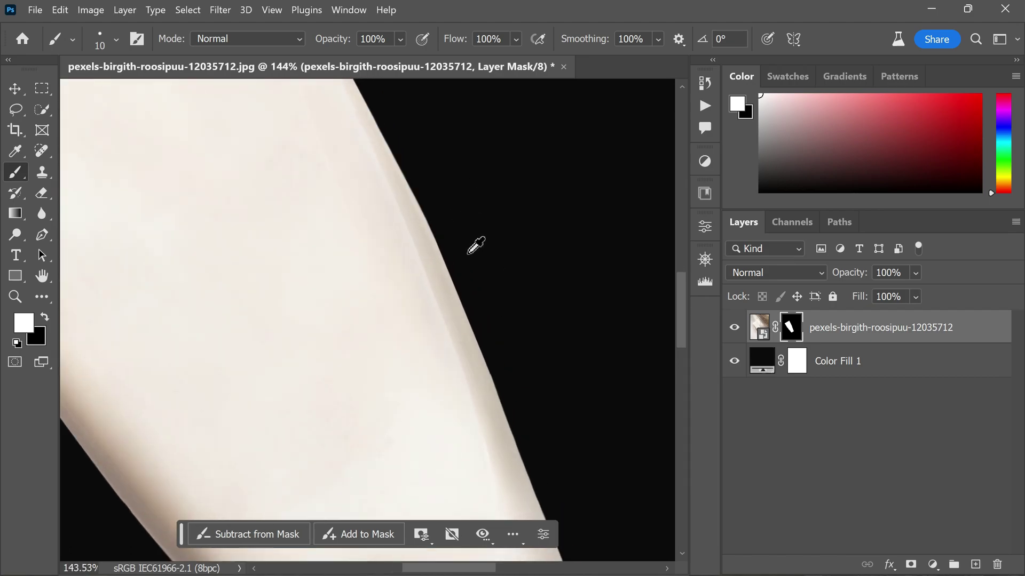
scroll(449, 262, "up", 2)
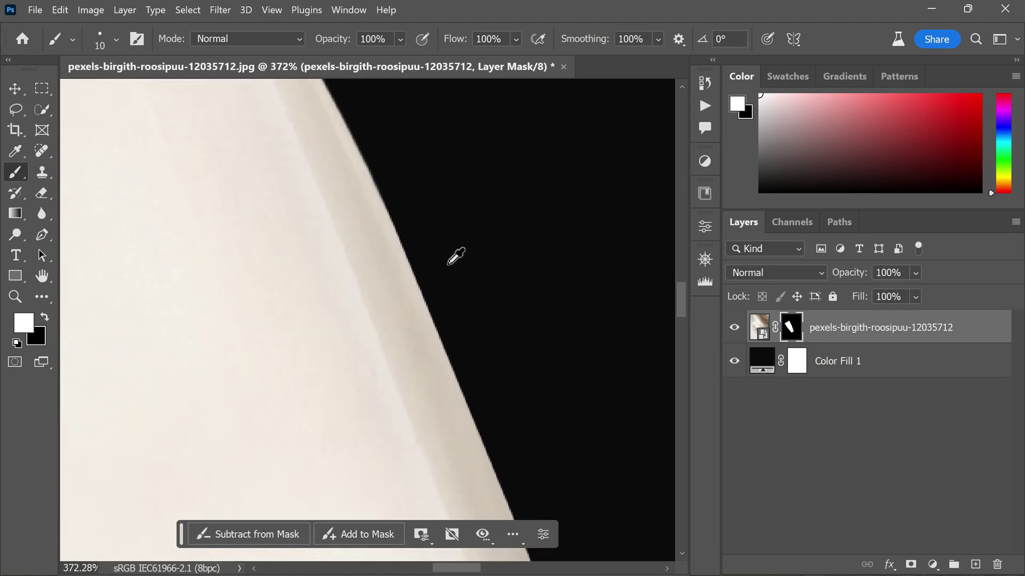
scroll(467, 286, "down", 6)
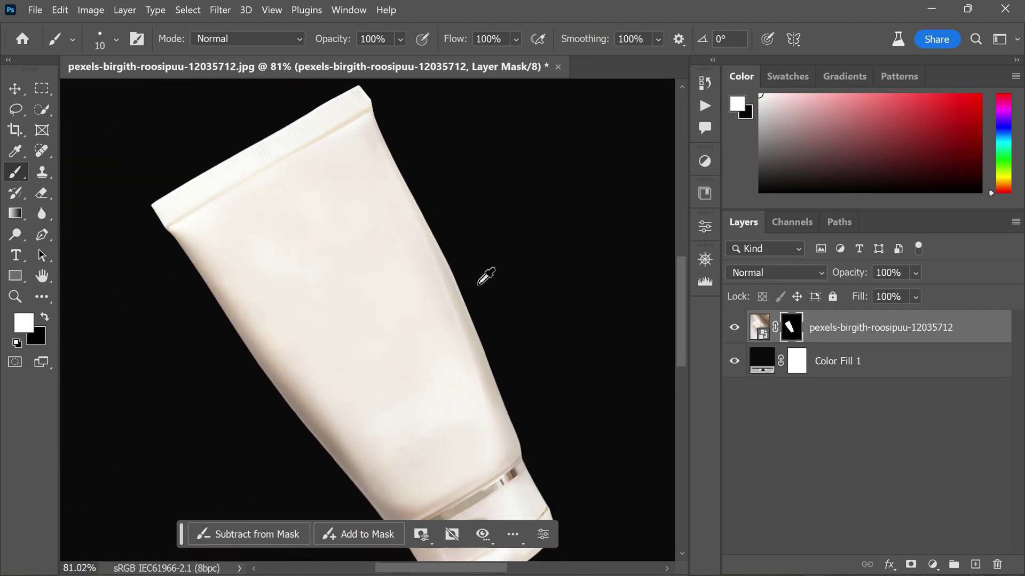
scroll(512, 295, "down", 2)
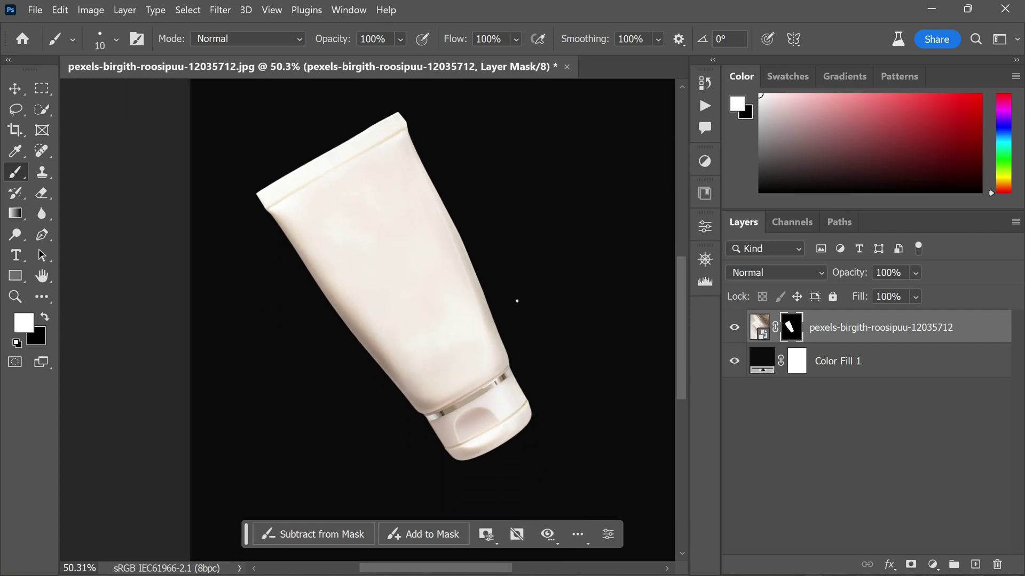